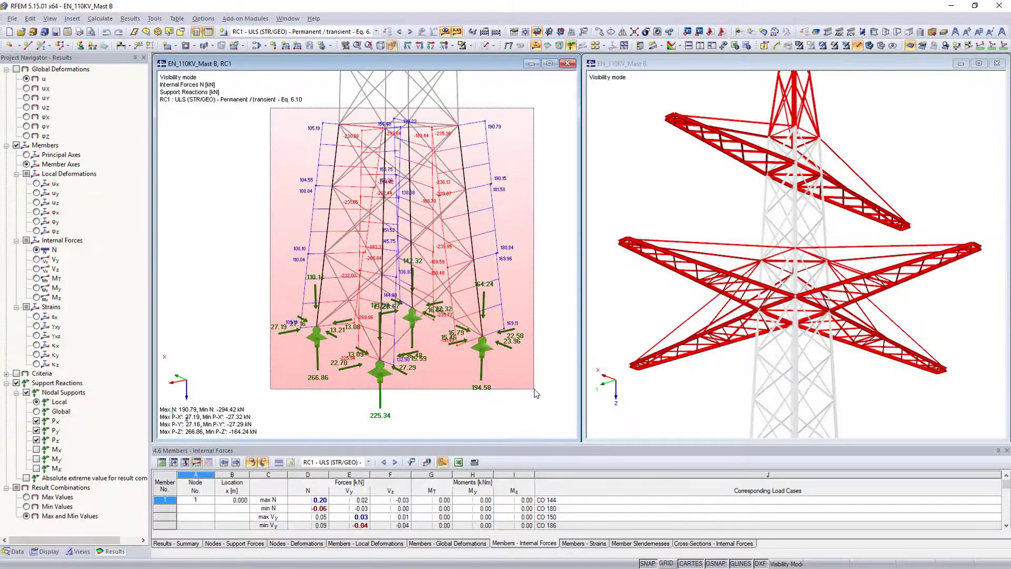
Export the member internal forces table for the selected lower members to Microsoft Excel.
left_click_drag(534, 393, 534, 392)
left_click(460, 463)
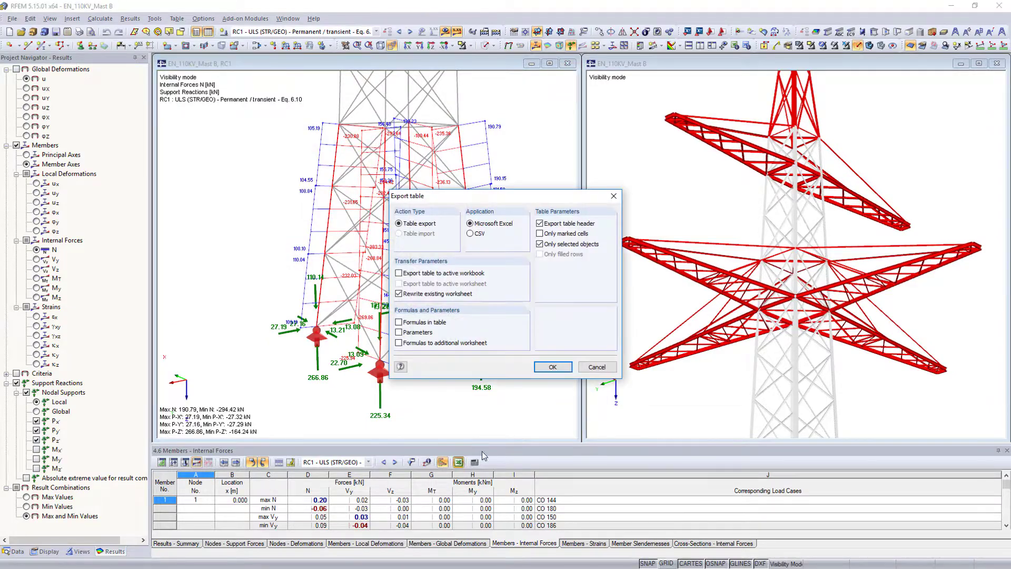
left_click(550, 367)
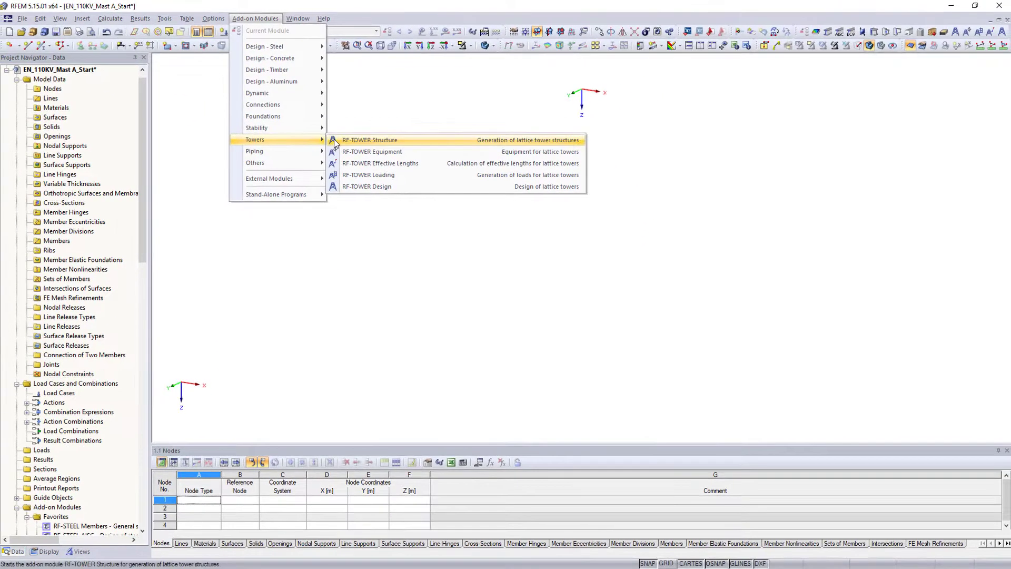
Start RF-TOWER Structure with inner bracing and cross arms enabled and add the L 50x50x6 angle section.
left_click(333, 140)
left_click(324, 208)
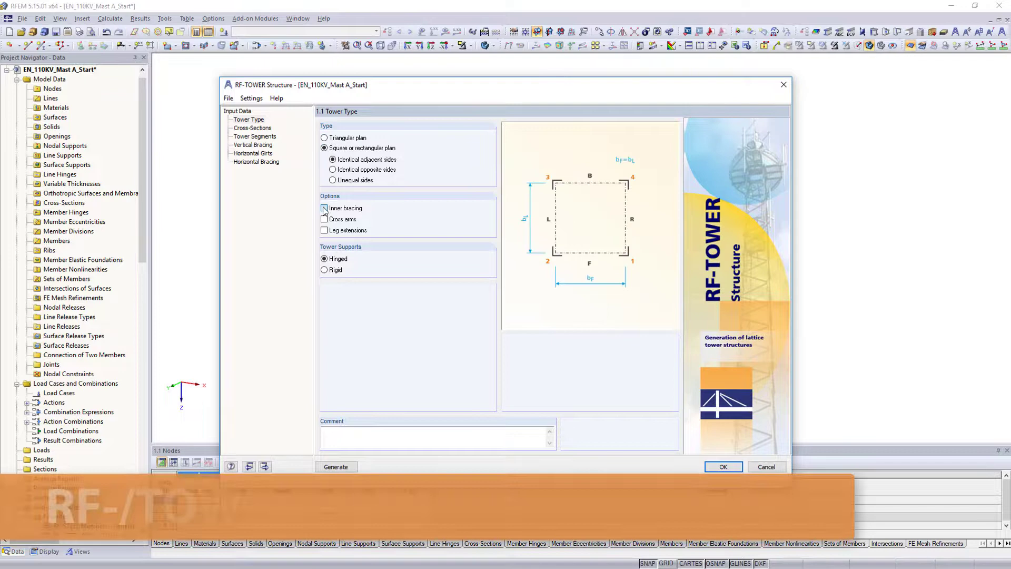
left_click(252, 128)
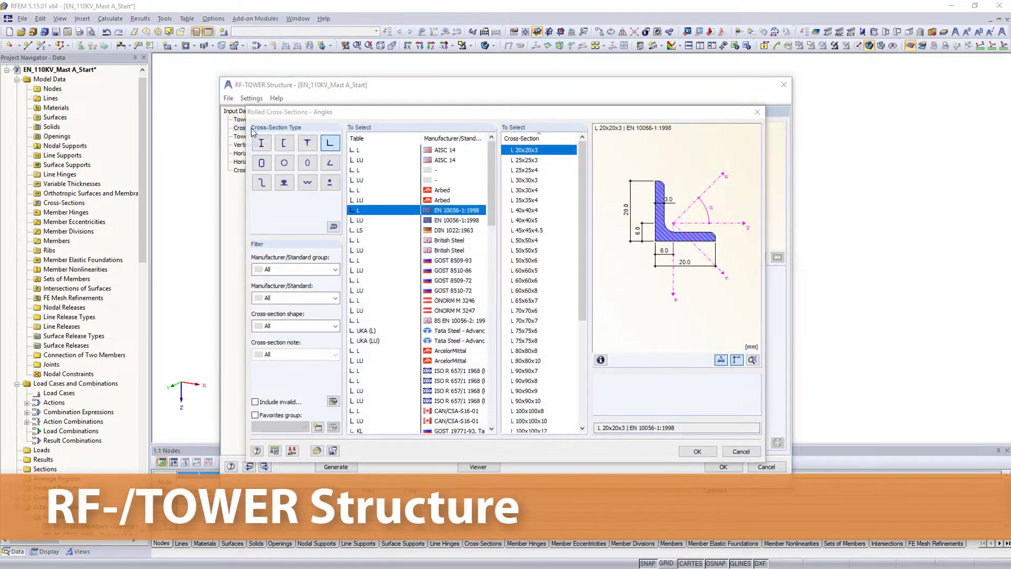
left_click(527, 260)
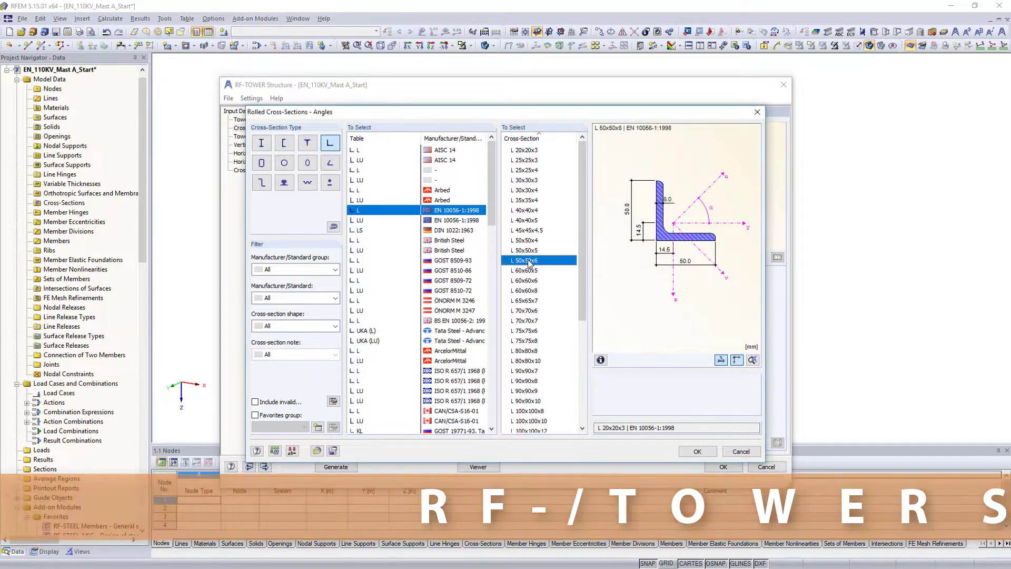
double_click(528, 262)
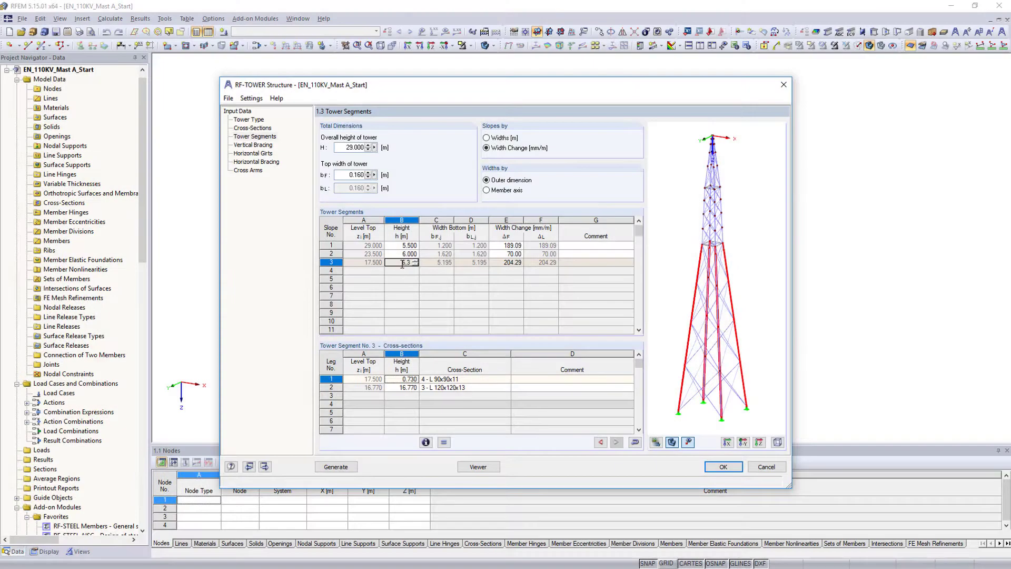
Set segment 3 height to 6.300 and give panel 5 its divisions with equal bracing angles.
key("Return")
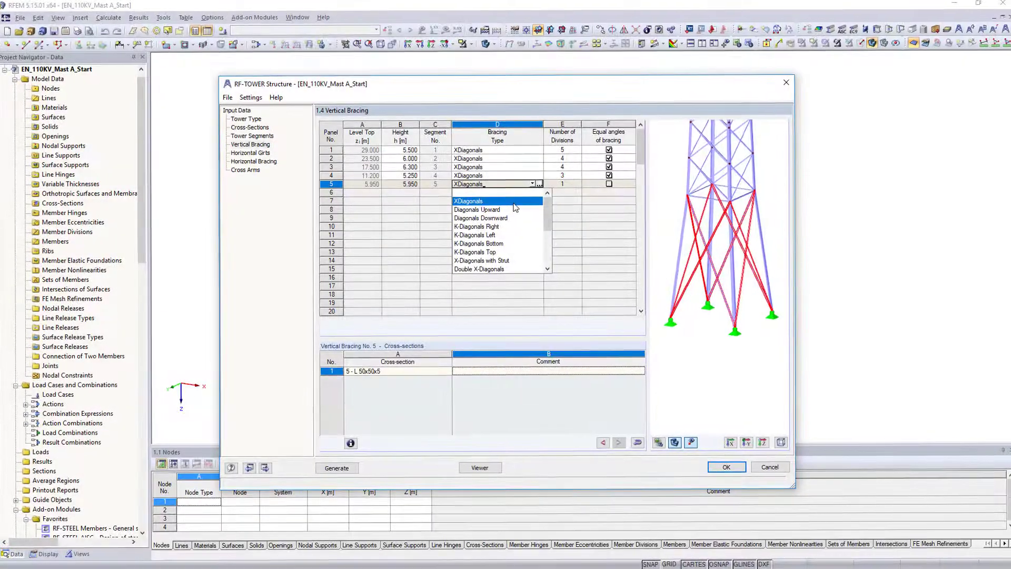
left_click(577, 183)
type("3")
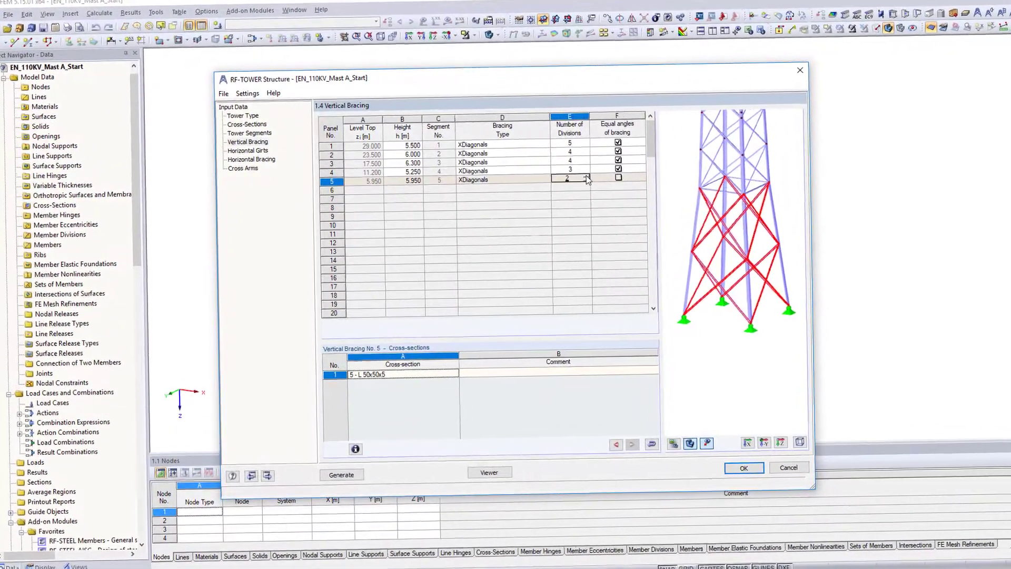
left_click(620, 175)
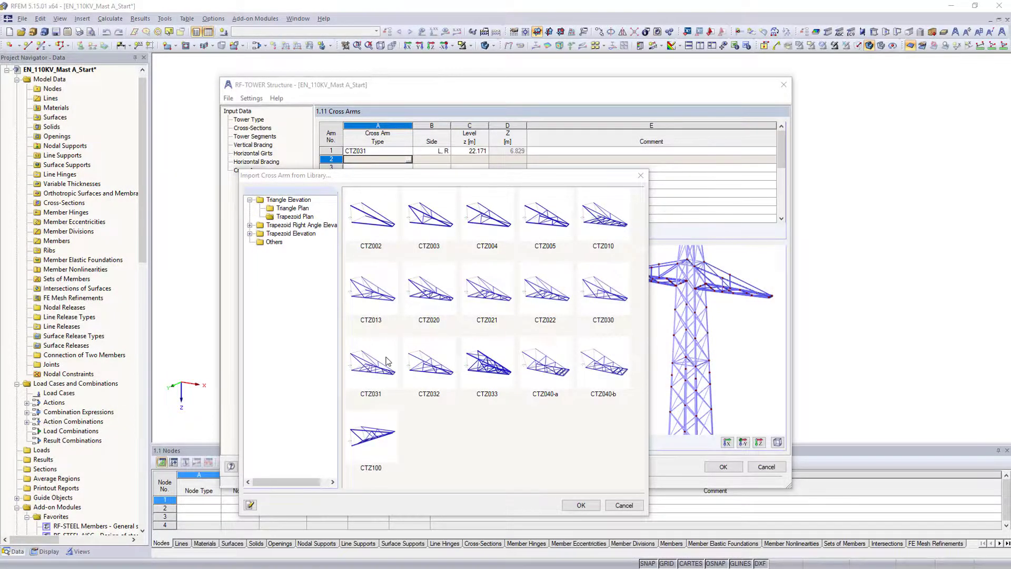
Import CTZ031 as cross arm 2 at level 17.500, set its length, and display both cross arms.
double_click(387, 362)
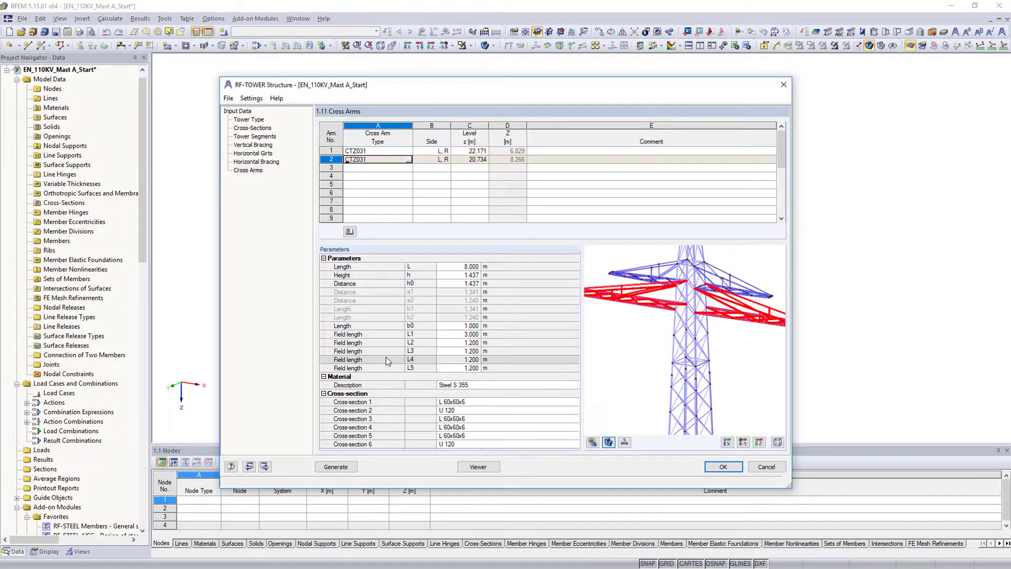
left_click(487, 160)
left_click(468, 238)
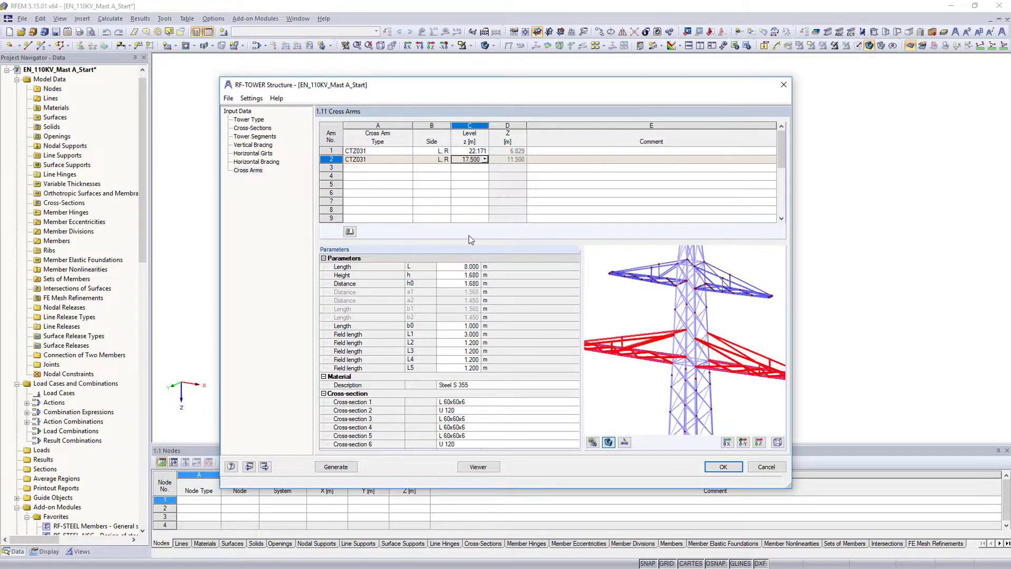
left_click(479, 267)
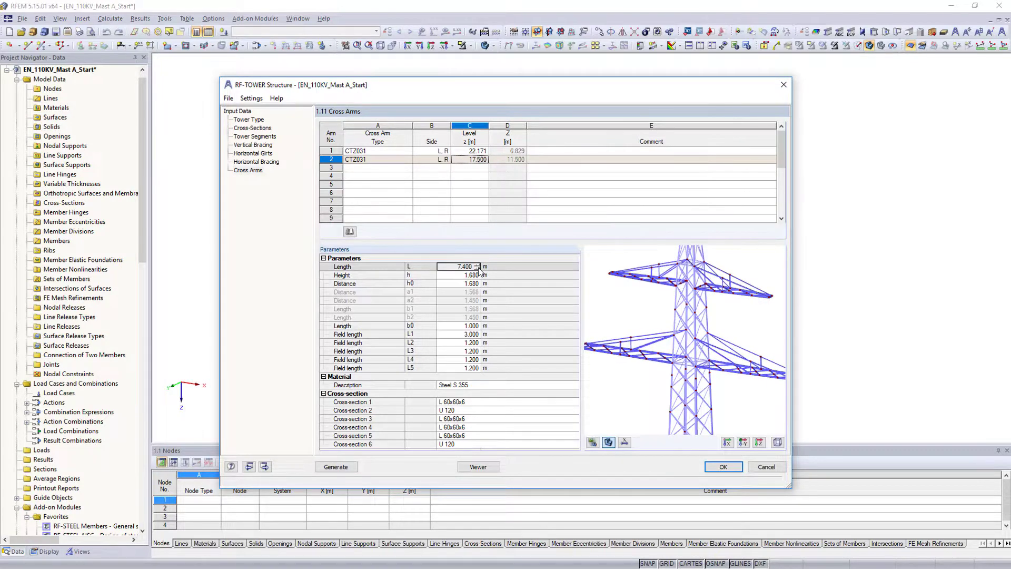
scroll(478, 270, "down", 4)
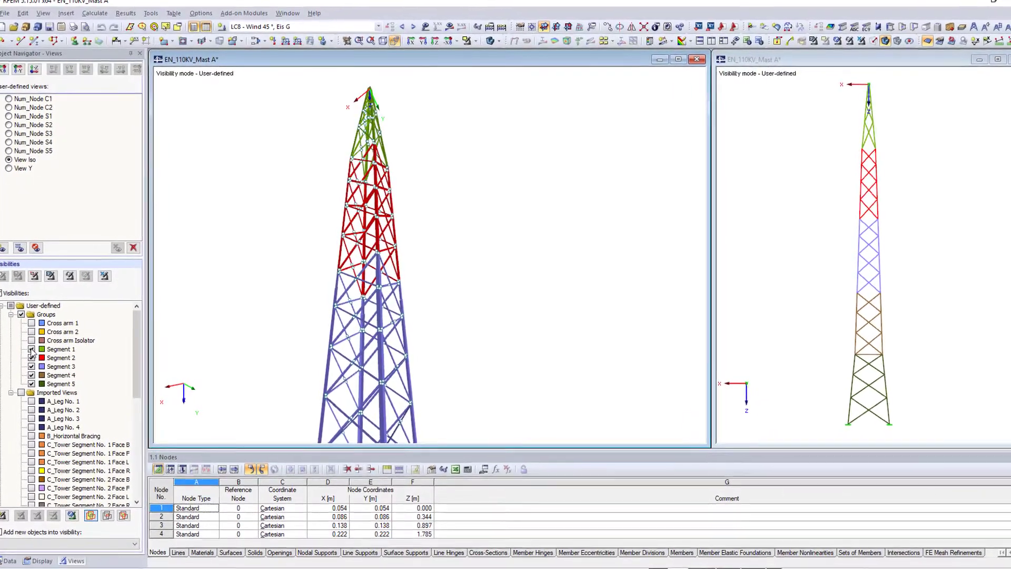
left_click(30, 322)
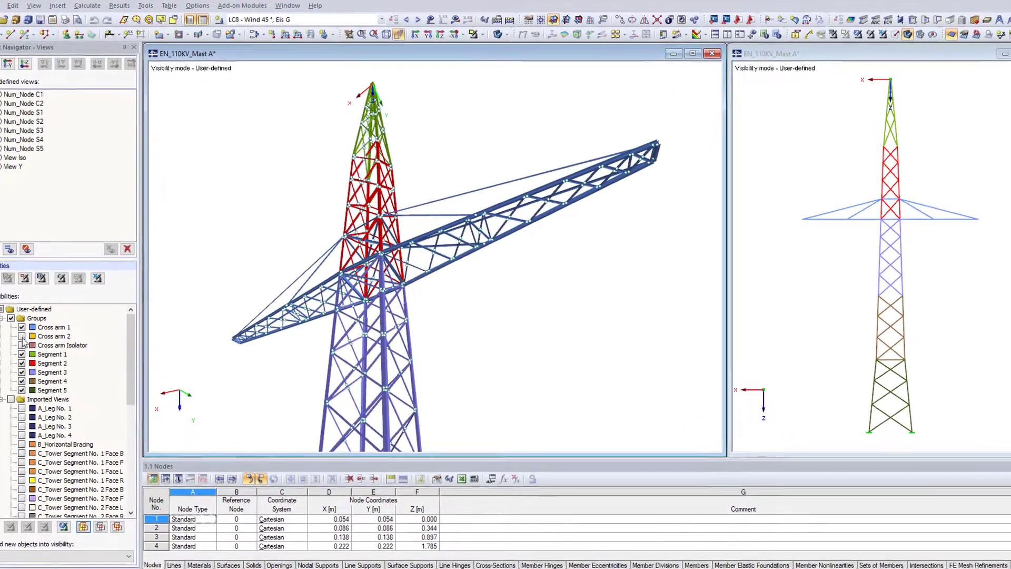
left_click(21, 336)
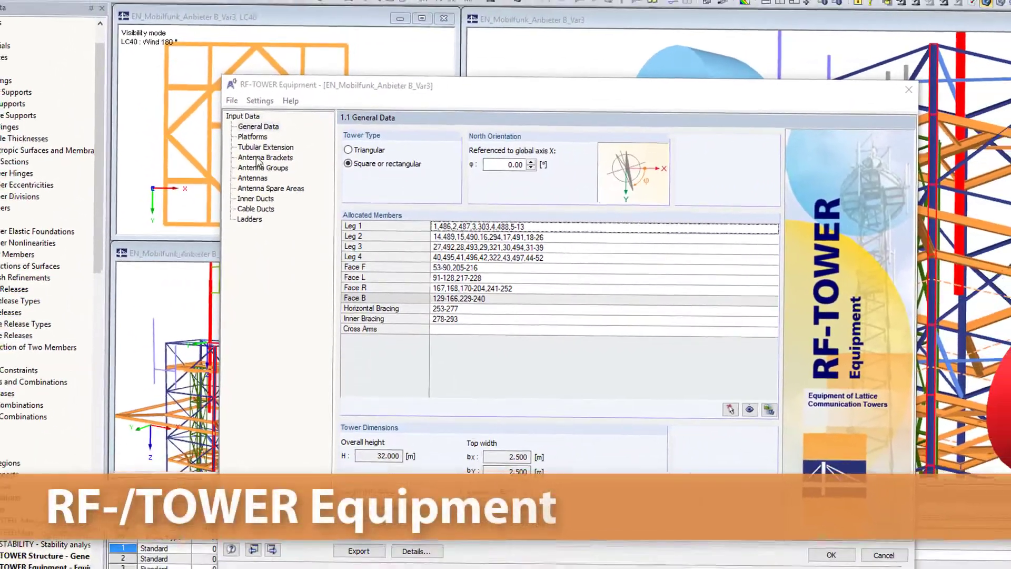
Add platform PRI002a-x and the Andrew HSX4 1.2/2P (R) antenna as antenna 3.
left_click(269, 162)
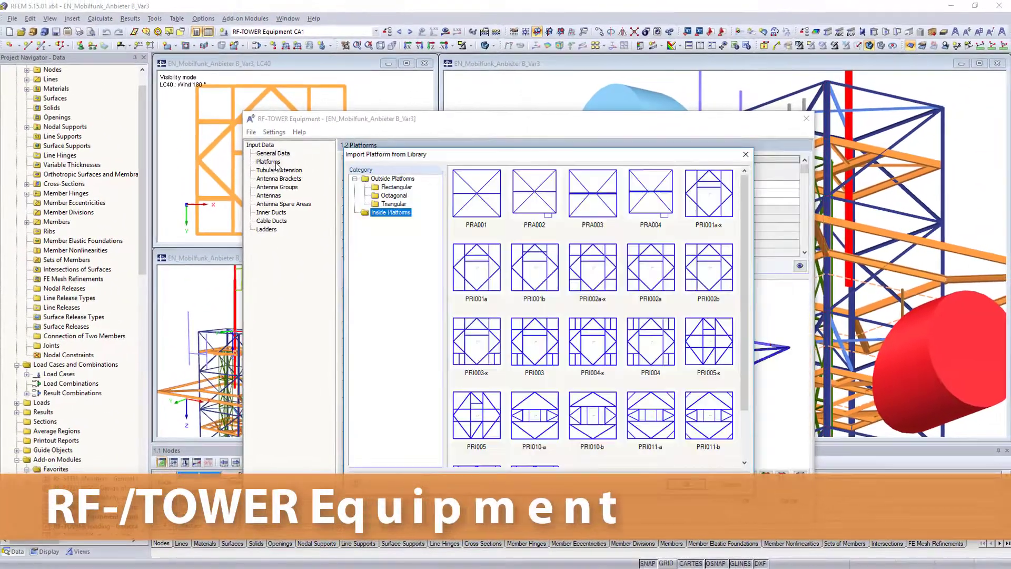
double_click(596, 271)
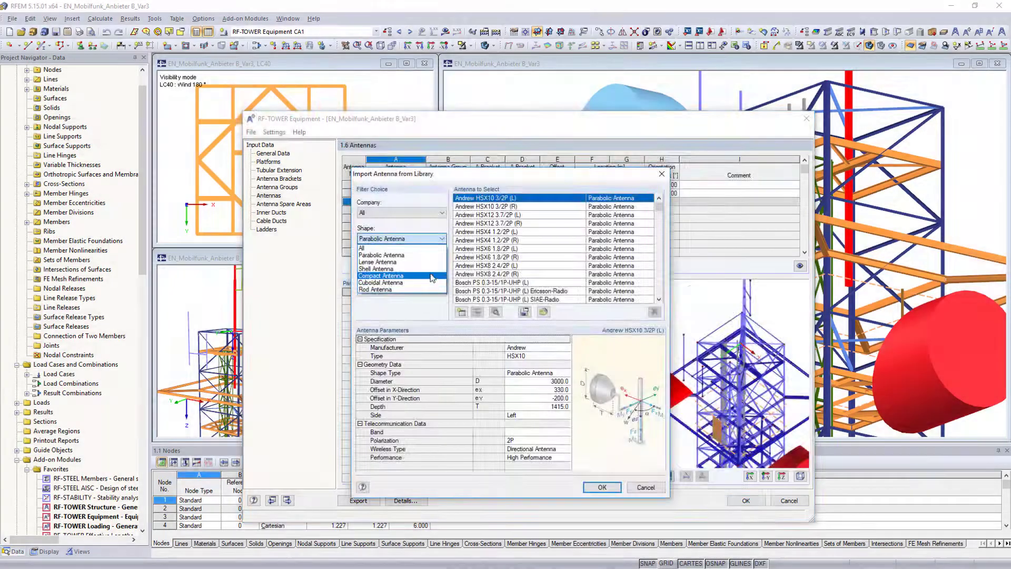
left_click(494, 240)
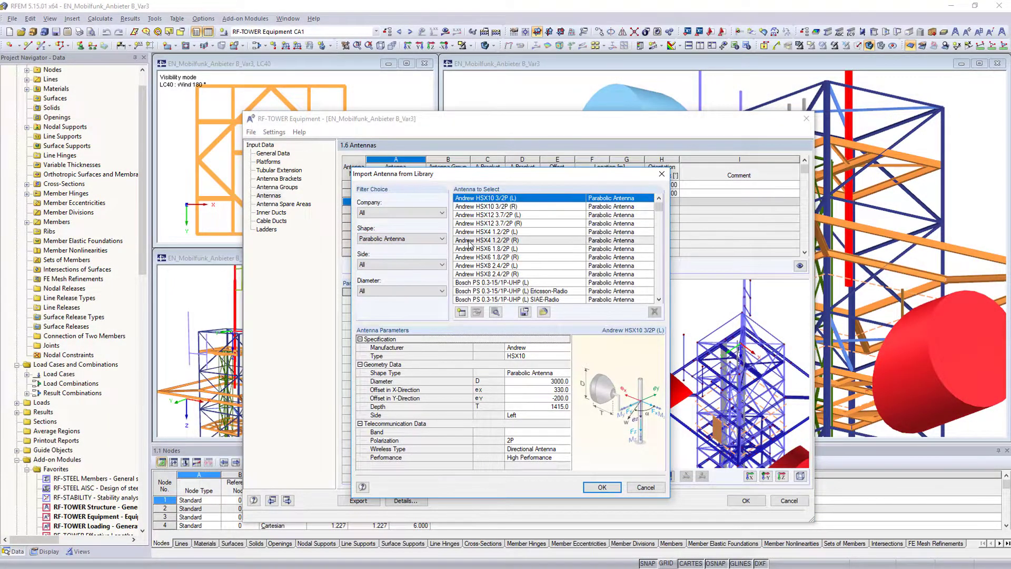
left_click(602, 487)
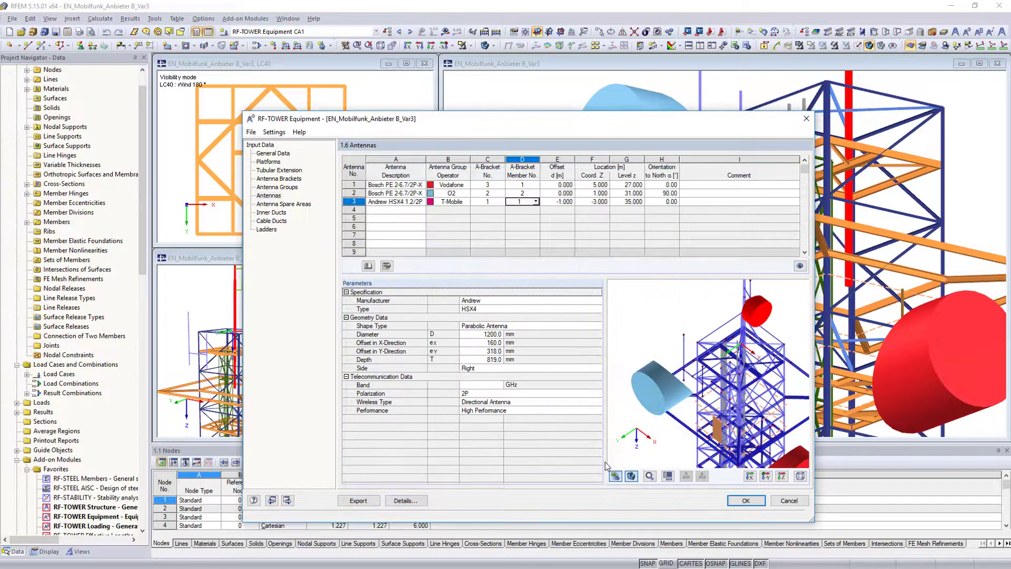
Orient antenna 3 at 90° and move on to the ladder settings.
left_click(668, 202)
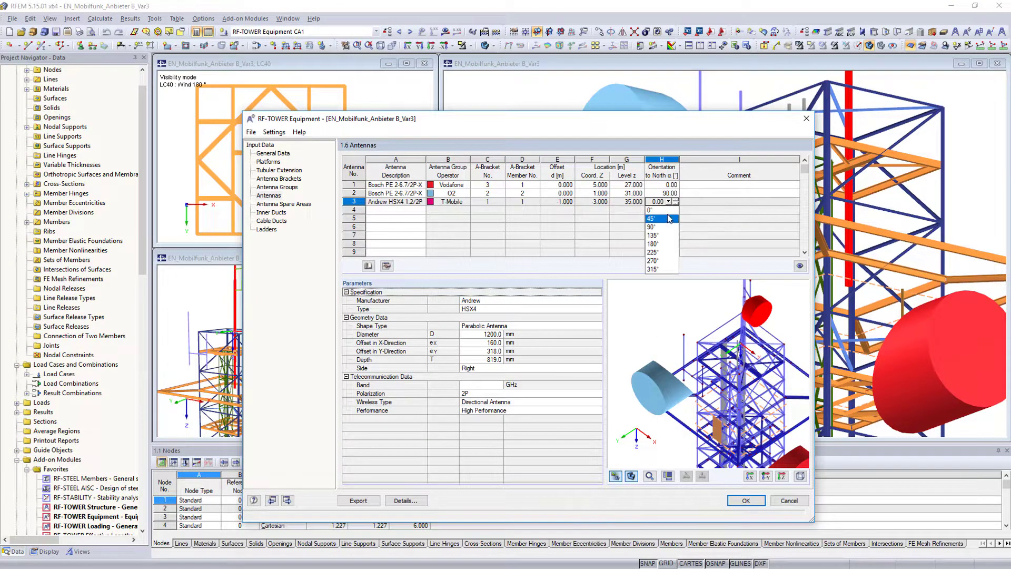
left_click(666, 228)
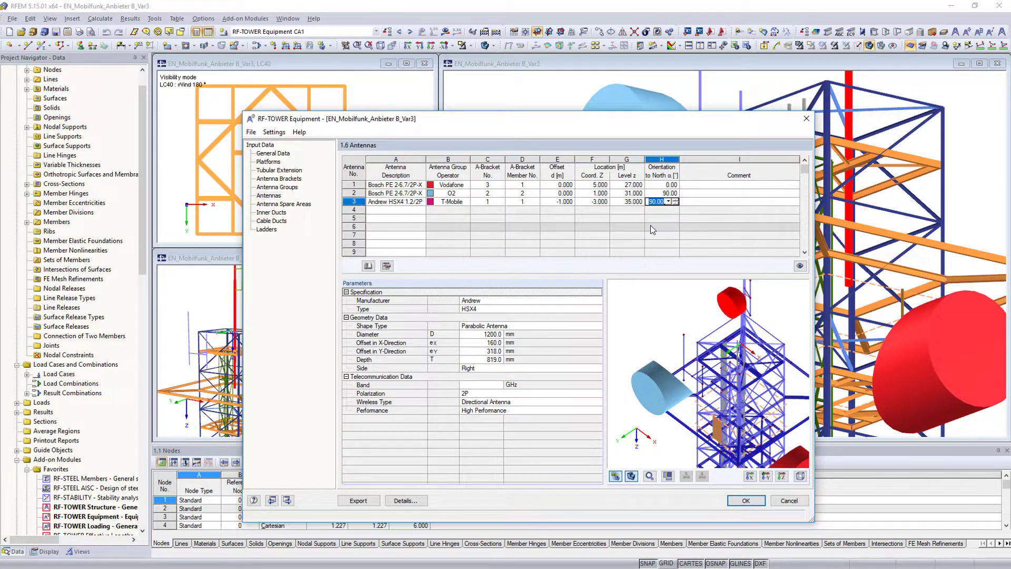
left_click(267, 230)
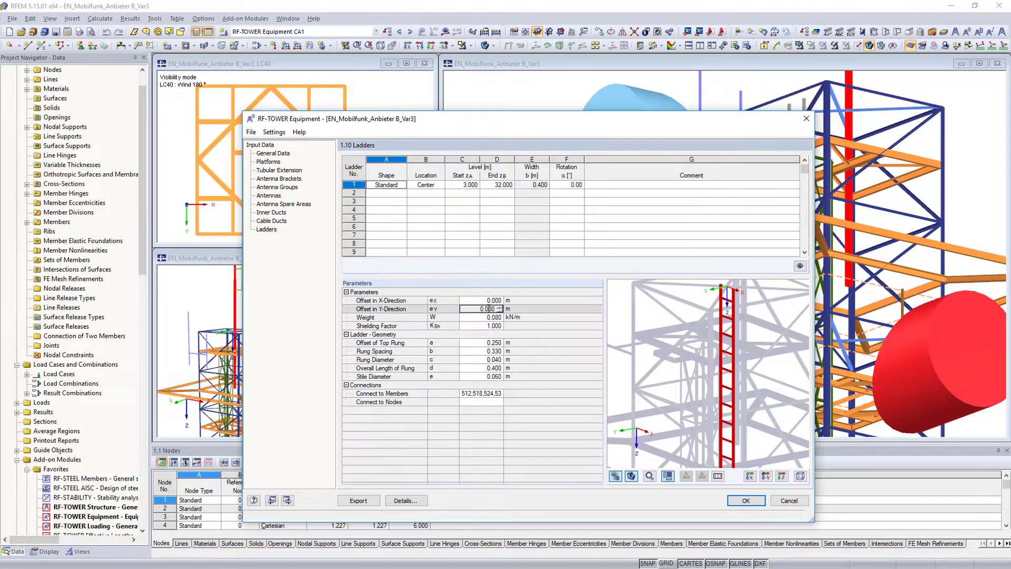
type("0.500")
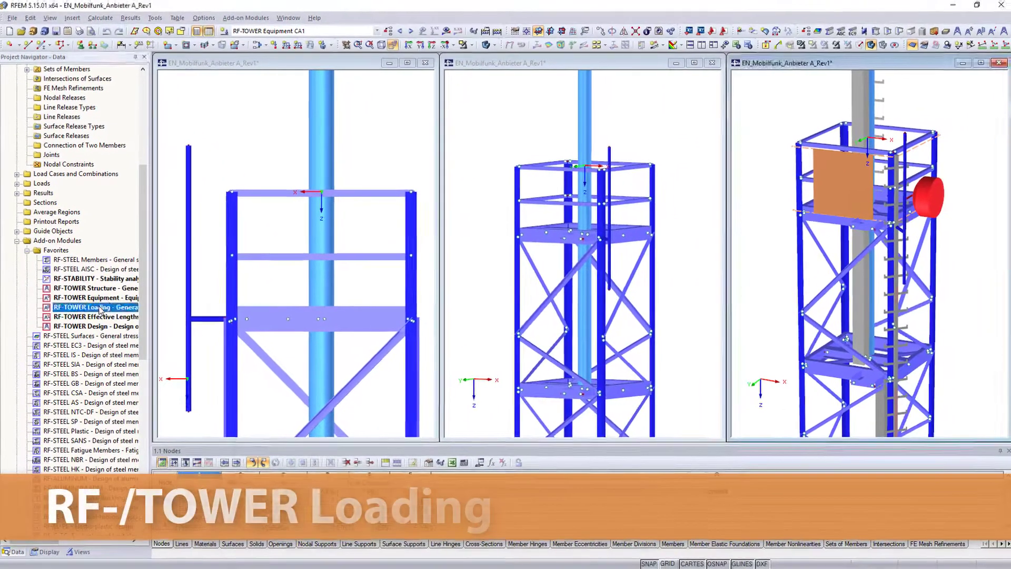
Start RF-TOWER Loading, review dead load settings and the Swedish wind zone map.
double_click(101, 308)
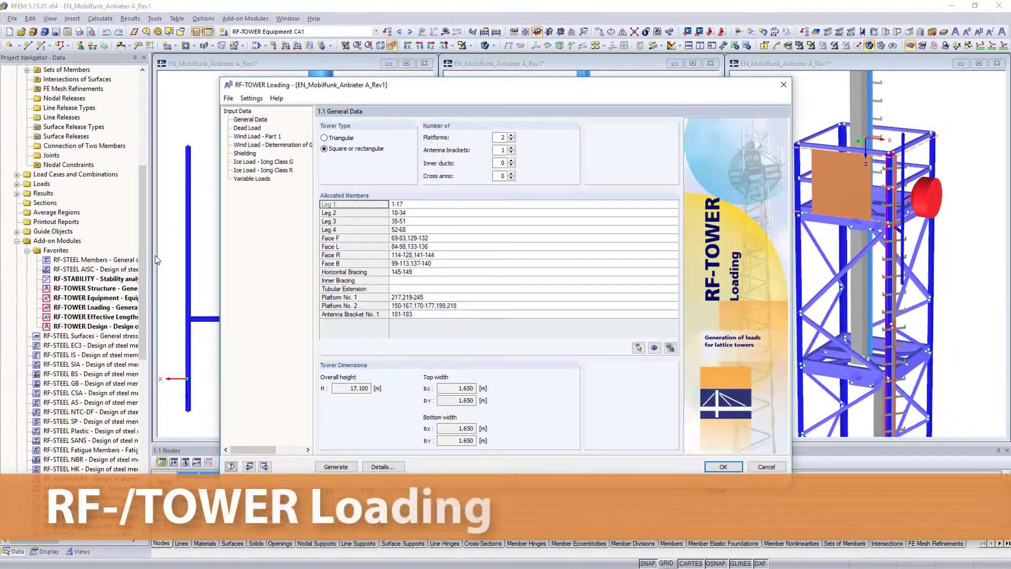
left_click(247, 129)
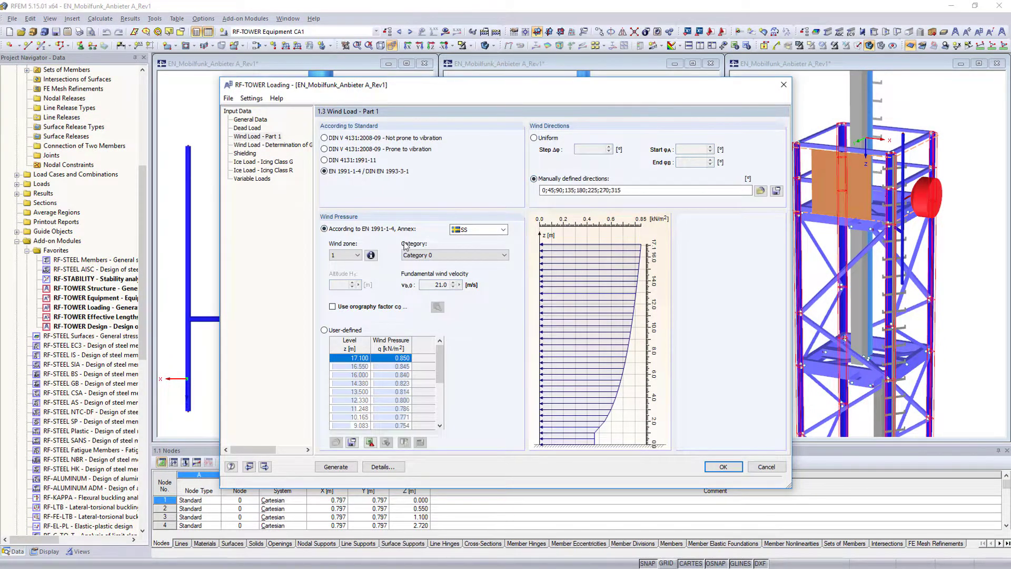
left_click(371, 255)
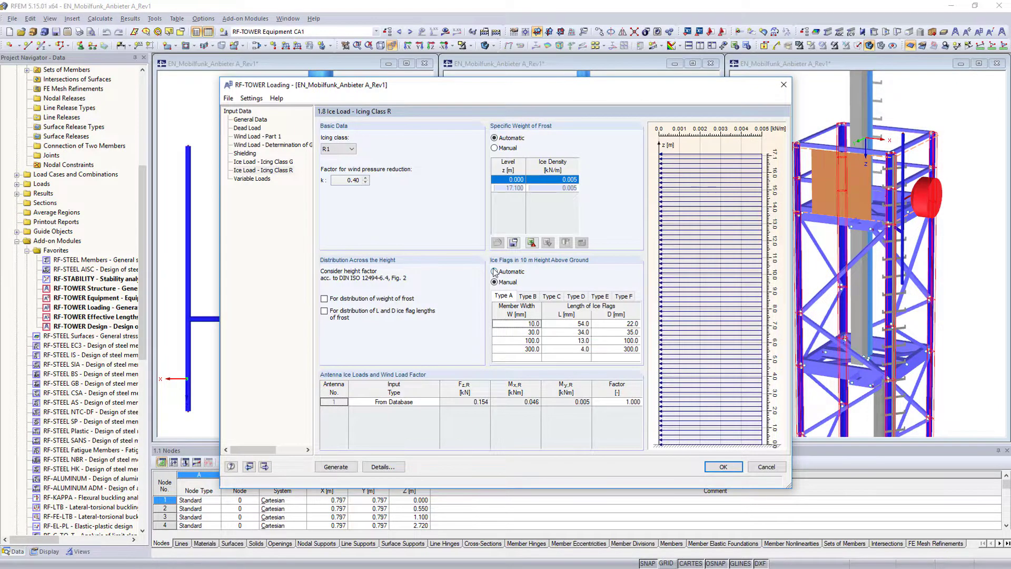
Use automatic ice flag lengths, review variable platform loads and generate load cases LC1–LC34.
left_click(495, 271)
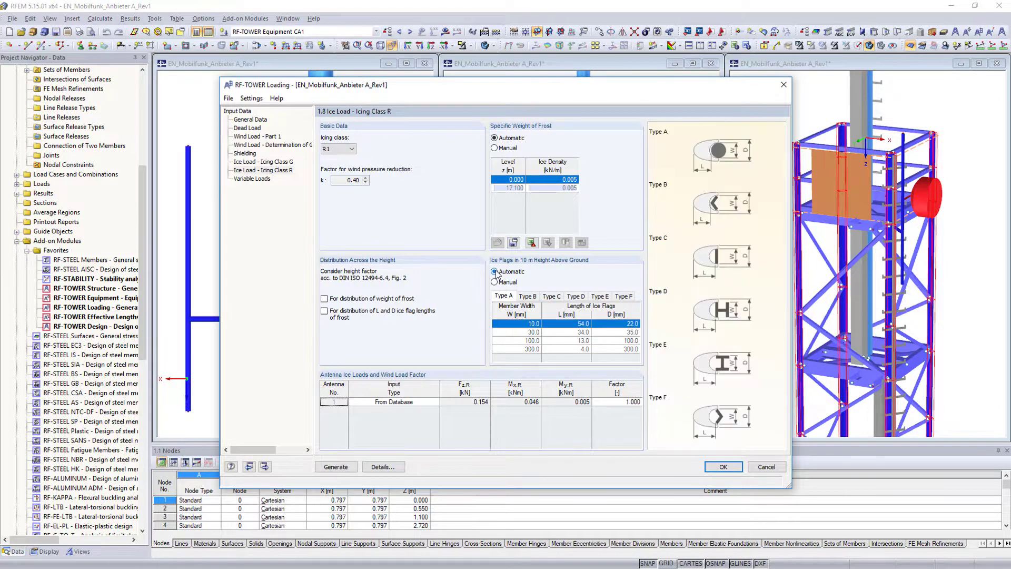
left_click(264, 180)
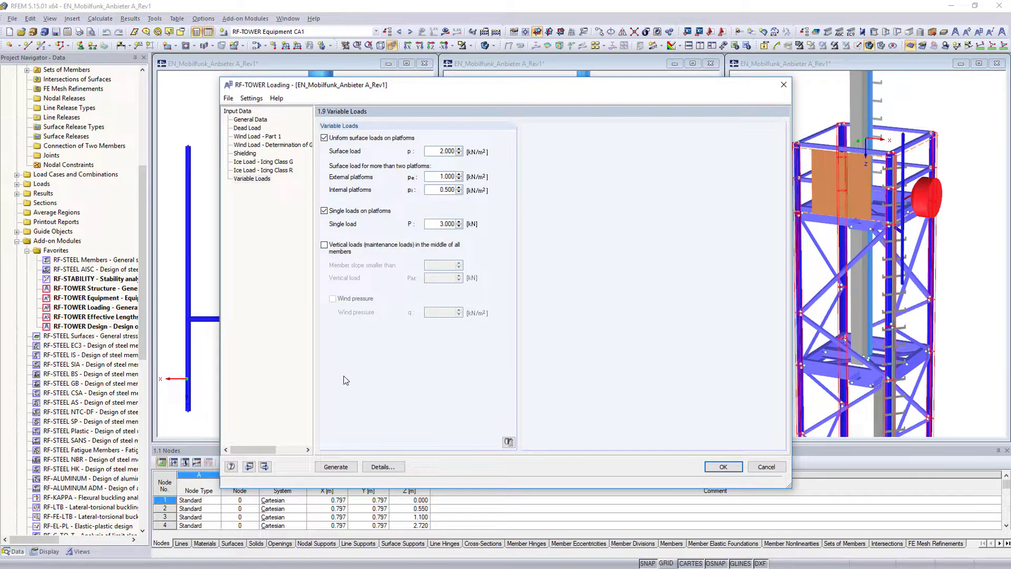
left_click(339, 468)
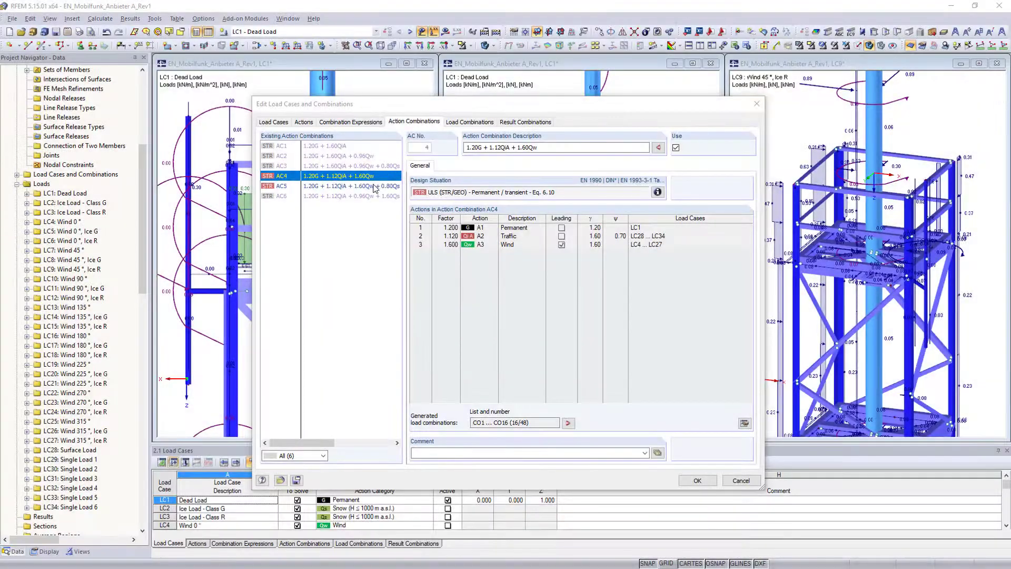
Inspect action combination AC5 and result combination RC1, then launch RF-TOWER Effective Lengths.
left_click(376, 186)
left_click(515, 123)
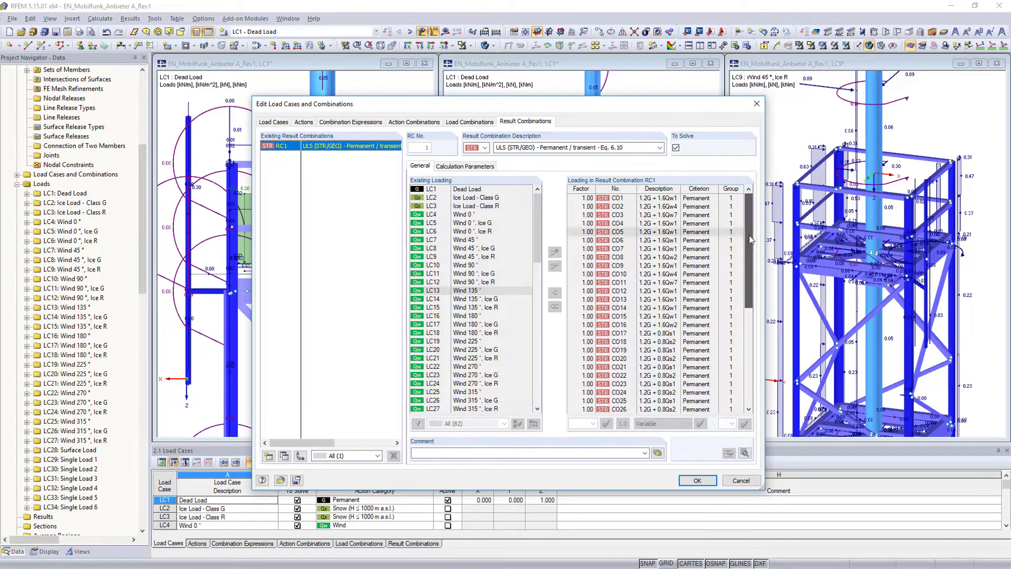
left_click_drag(743, 275, 743, 336)
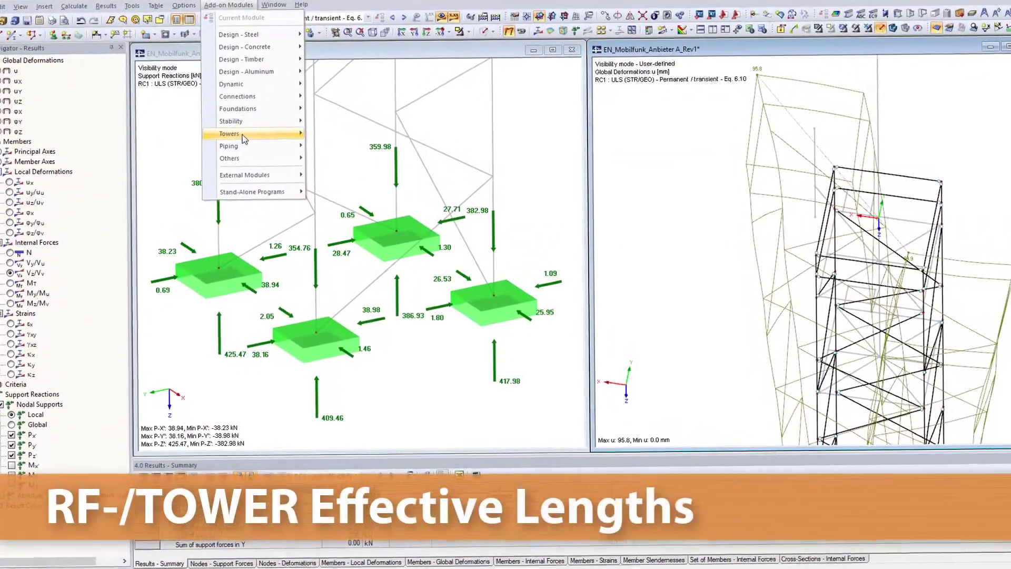
mouse_move(231, 133)
left_click(342, 154)
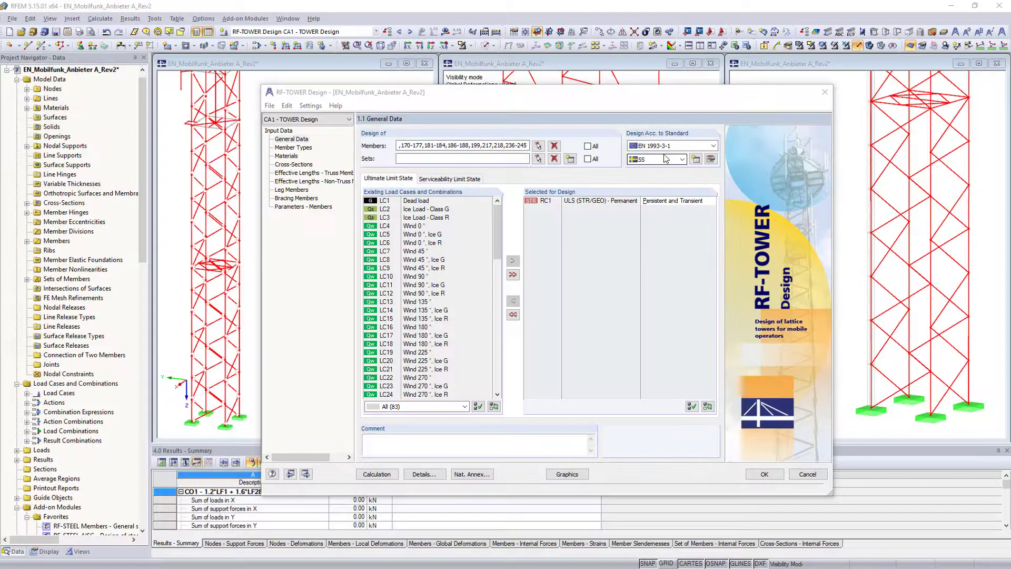
Keep EN 1993-3-1 as design standard and review effective lengths and bracing member pages.
left_click(683, 147)
left_click(685, 150)
left_click(318, 174)
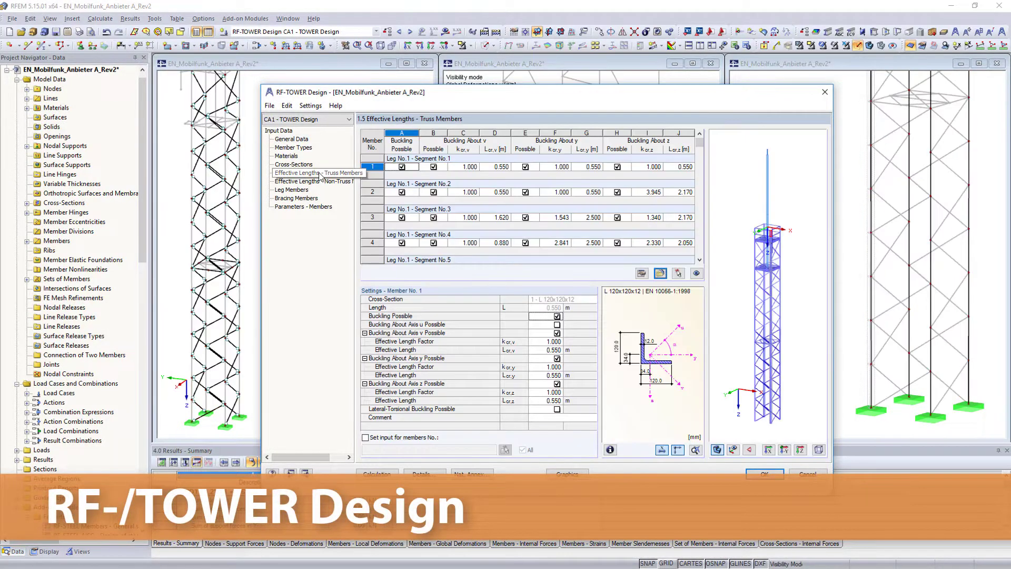
left_click(297, 198)
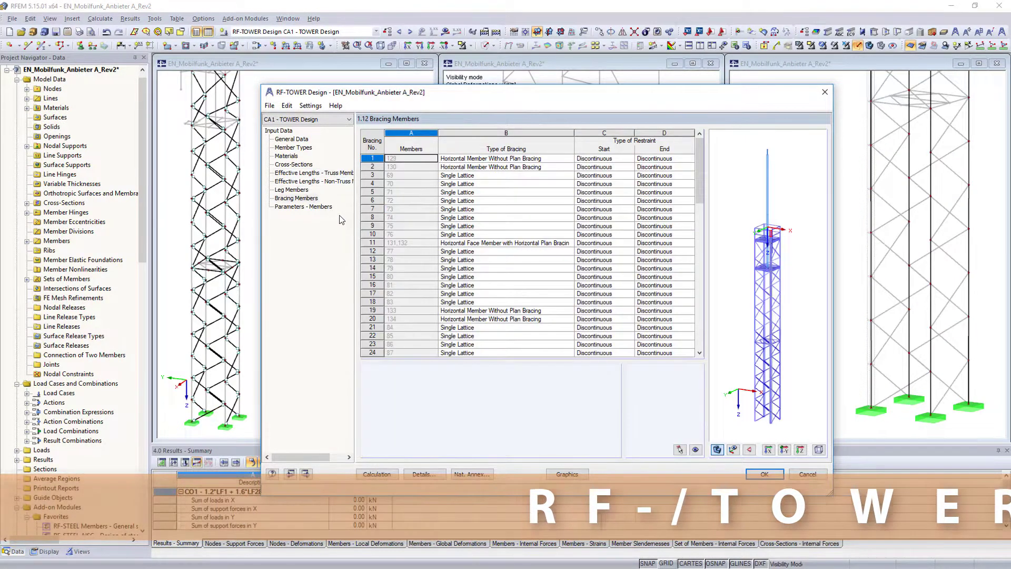
Keep row 20's bracing type, review member parameters and run the design calculation.
left_click(570, 320)
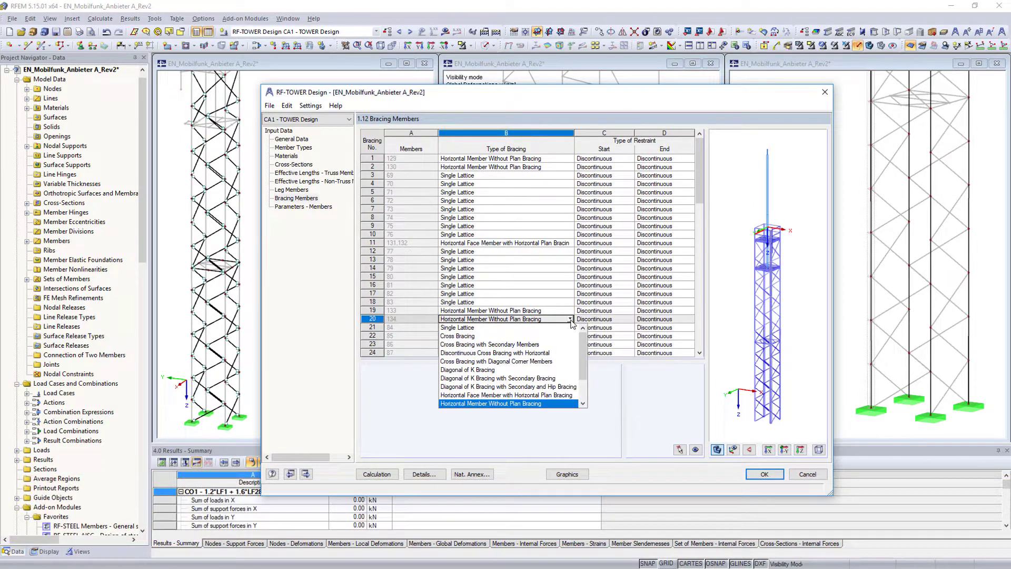
left_click(570, 319)
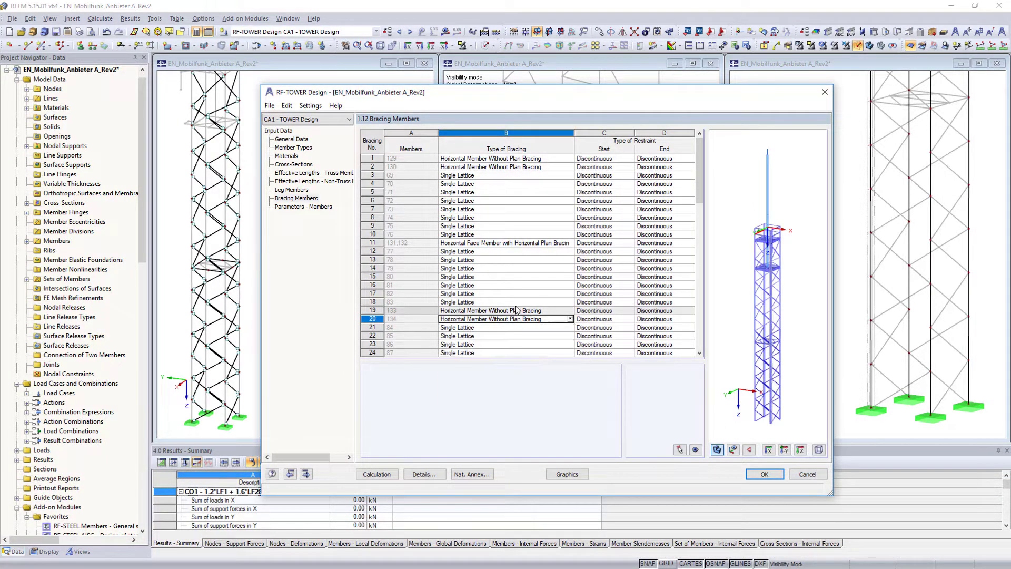
left_click(321, 209)
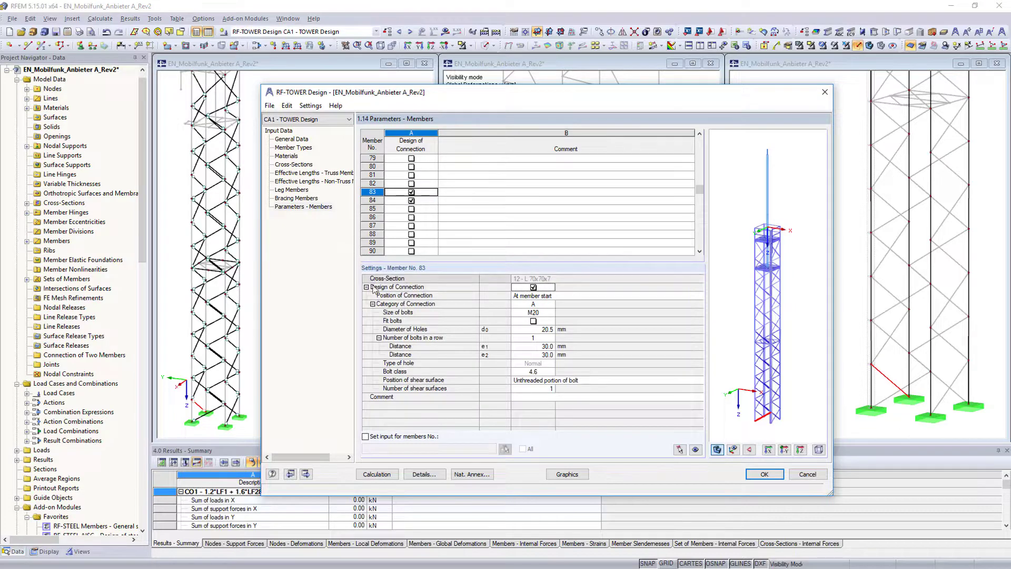
left_click(374, 475)
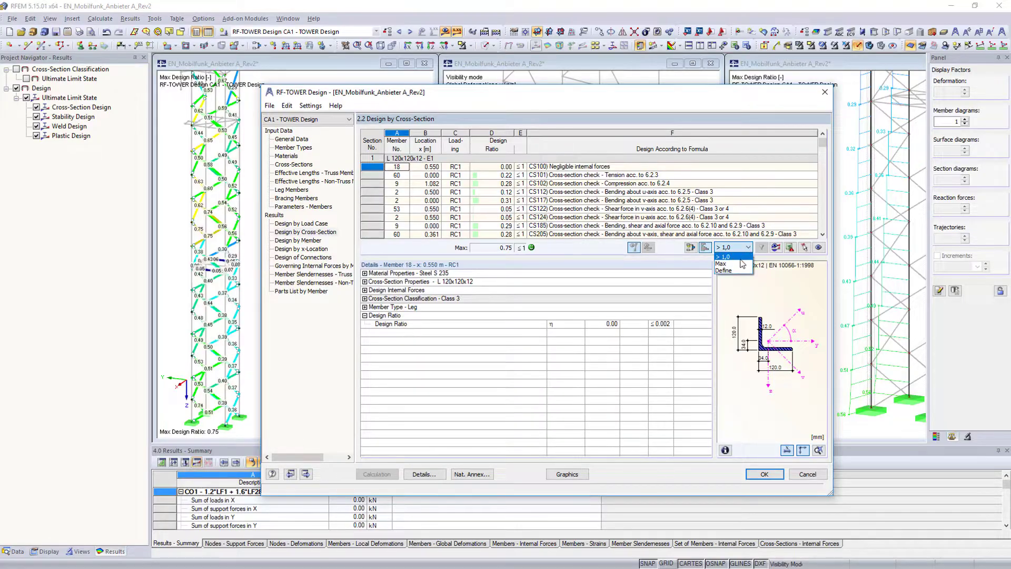
Filter results to the maximum ratio per section and examine member 75's flexural buckling check.
left_click(741, 263)
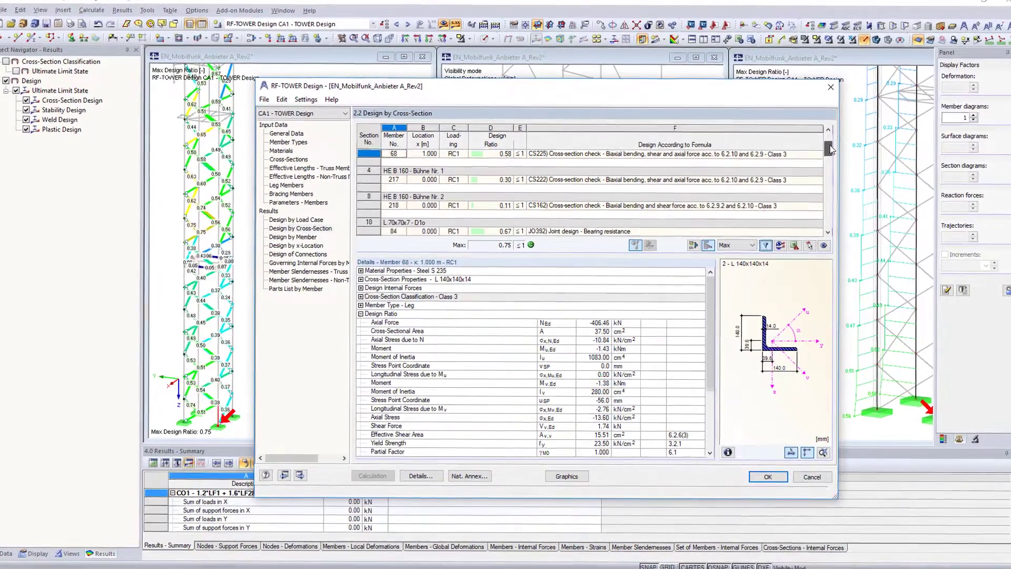
scroll(829, 148, "down", 1)
scroll(828, 150, "down", 2)
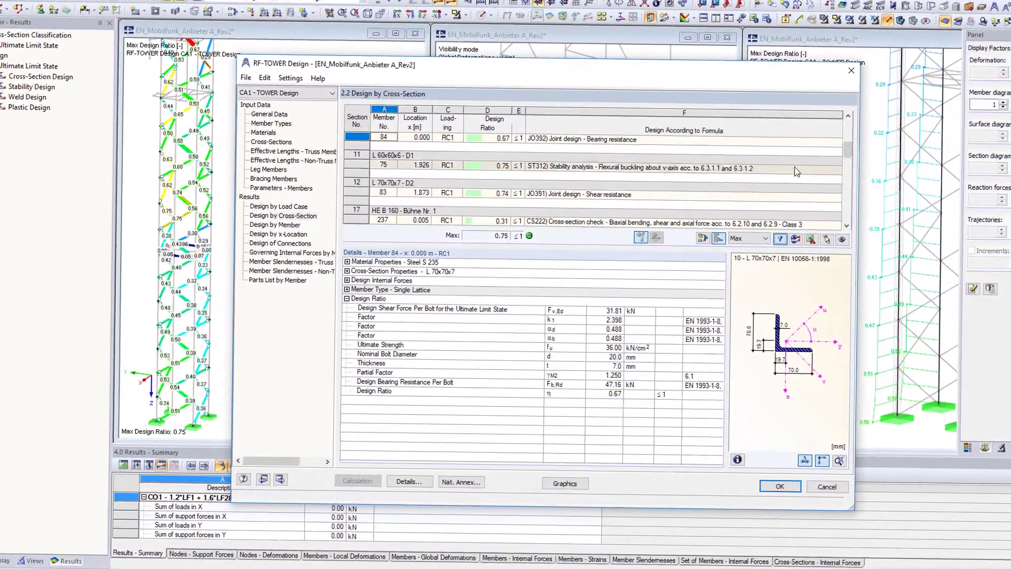
left_click(796, 169)
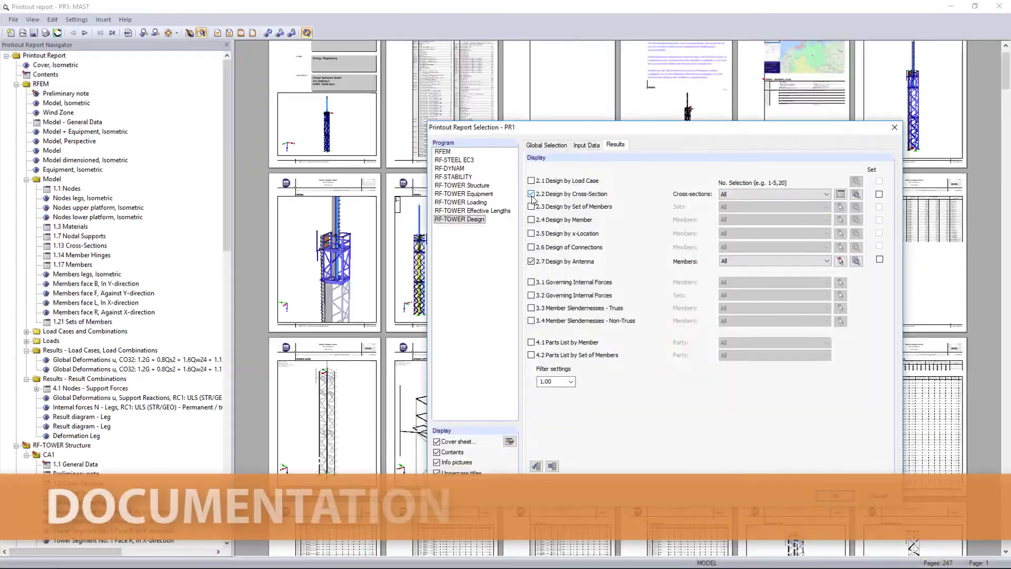
Include Design by Cross-Section in the printout report with intermediate results switched off.
left_click(856, 194)
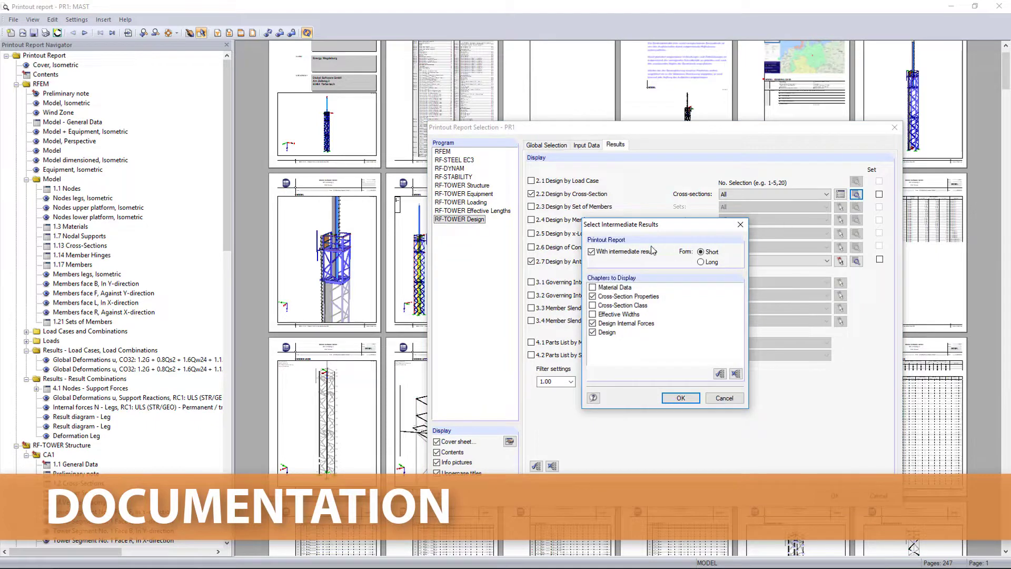
left_click(593, 297)
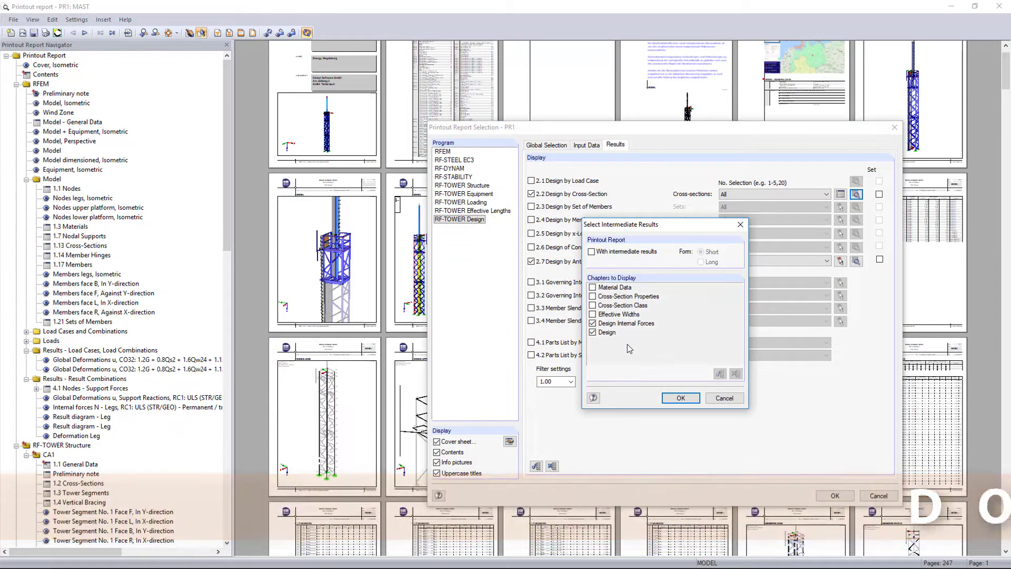